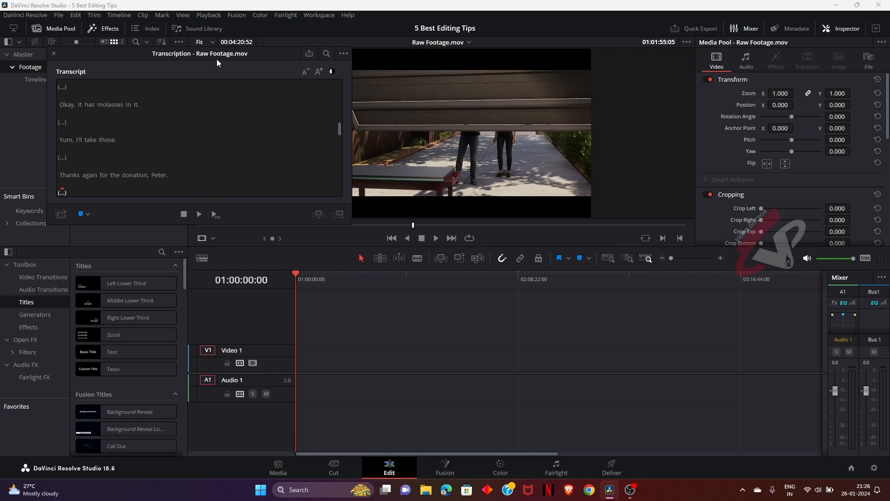
# Append the whole transcript passage ending in "wait, let me start again." to the empty timeline
pyautogui.moveTo(215, 54); pyautogui.dragTo(229, 74)
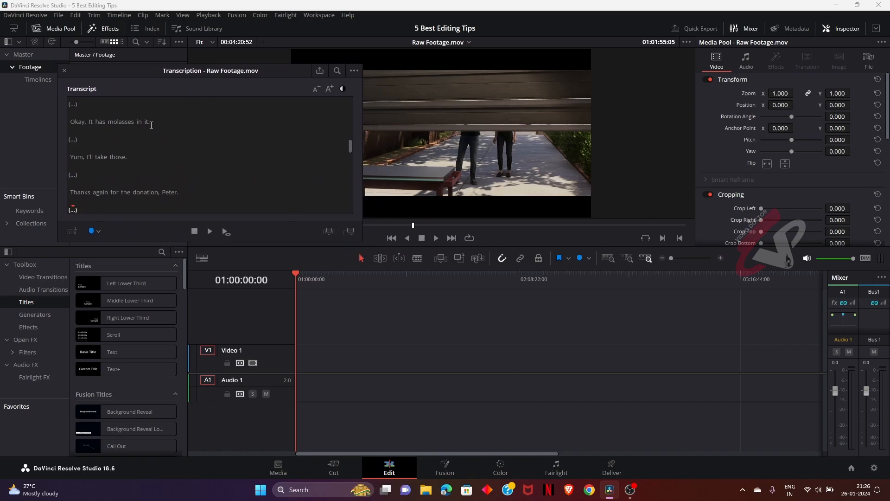
pyautogui.scroll(-3, 161, 181)
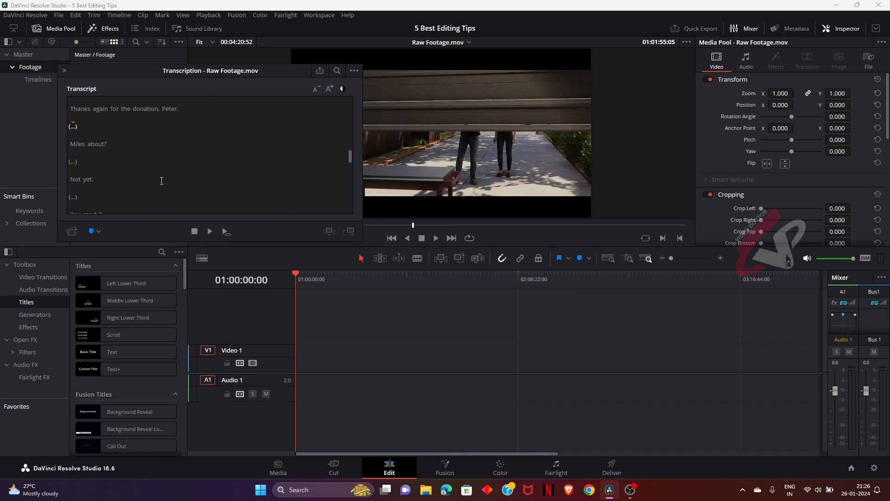
pyautogui.scroll(-3, 161, 181)
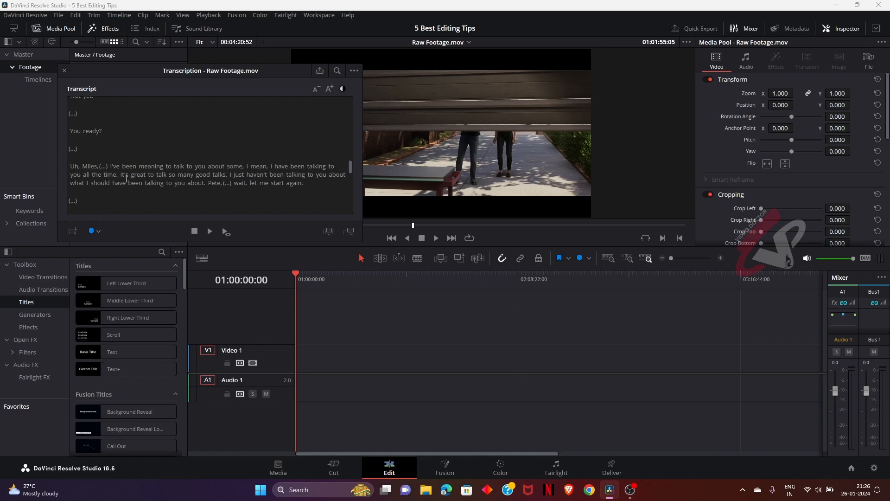
pyautogui.moveTo(71, 166); pyautogui.dragTo(317, 184)
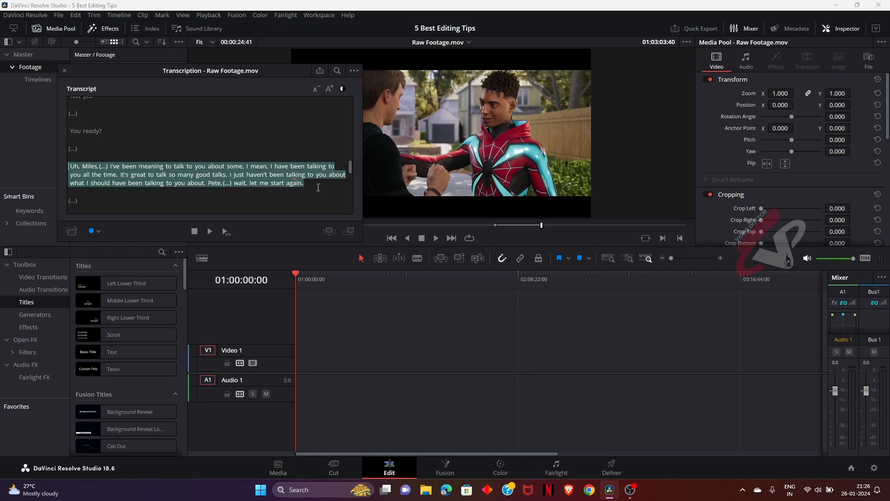
pyautogui.click(328, 232)
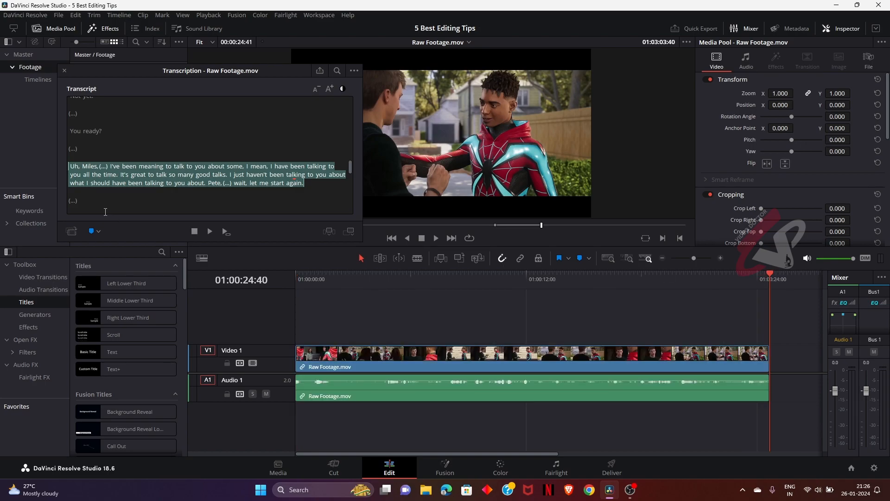
# Append the transcript line "Are you sure? It's a big city." to the end of the timeline
pyautogui.scroll(-2, 127, 168)
pyautogui.scroll(-3, 126, 167)
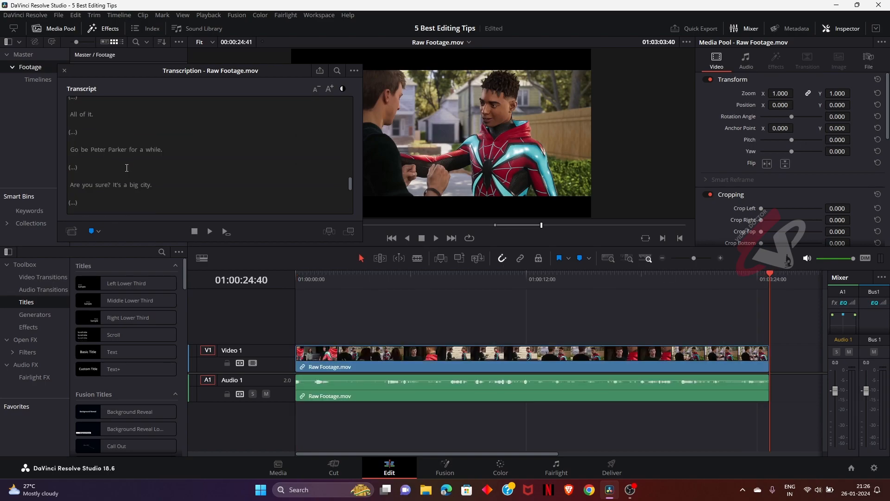
pyautogui.moveTo(154, 186); pyautogui.dragTo(69, 186)
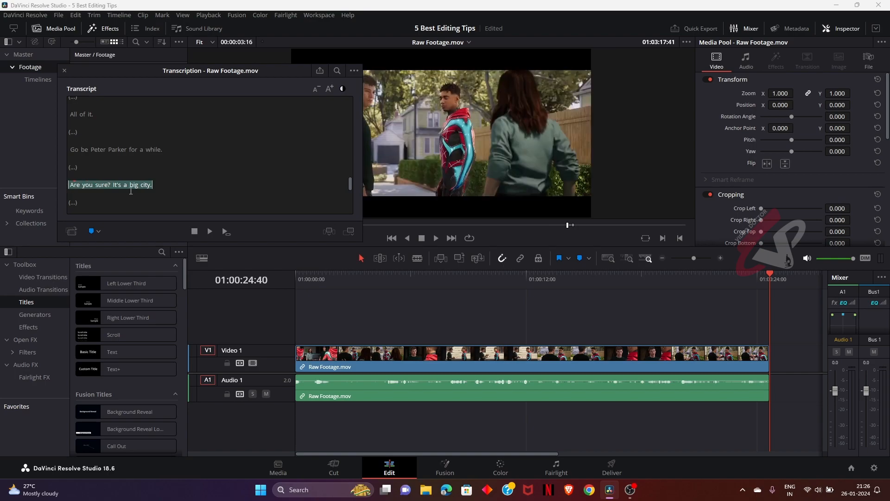
pyautogui.click(329, 231)
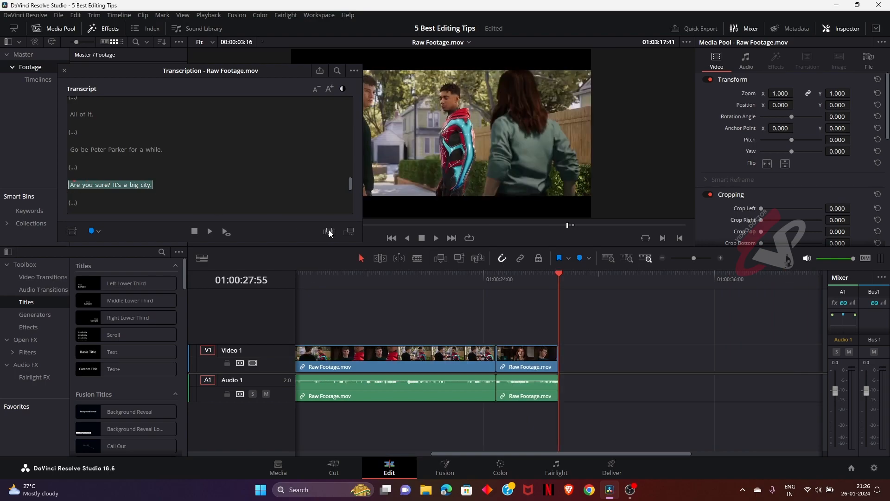
# Append the transcript line "As long as I can still call you for advice." to the timeline and select a further line below it
pyautogui.scroll(-3, 199, 149)
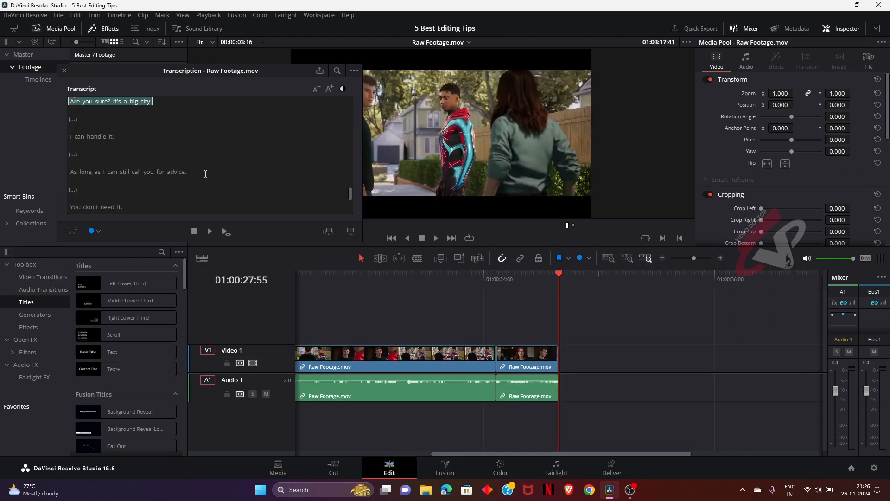
pyautogui.moveTo(187, 172); pyautogui.dragTo(94, 172)
pyautogui.click(330, 231)
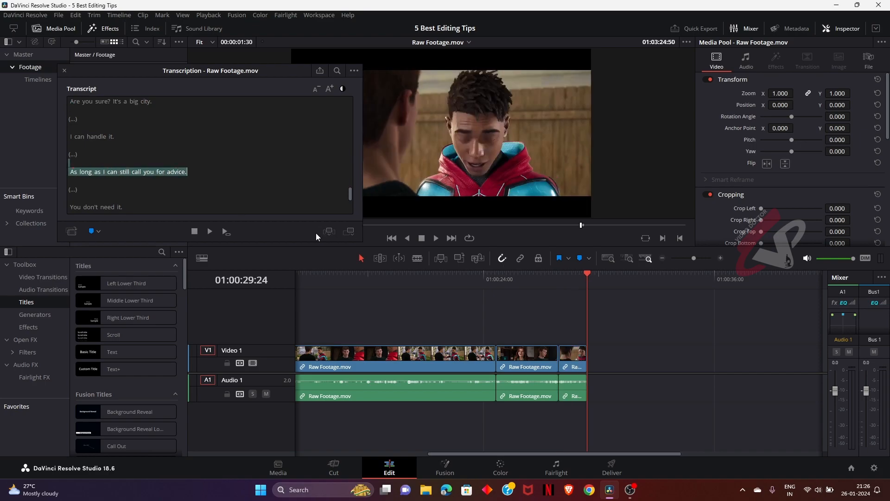
pyautogui.scroll(-3, 254, 185)
pyautogui.moveTo(130, 190); pyautogui.dragTo(69, 193)
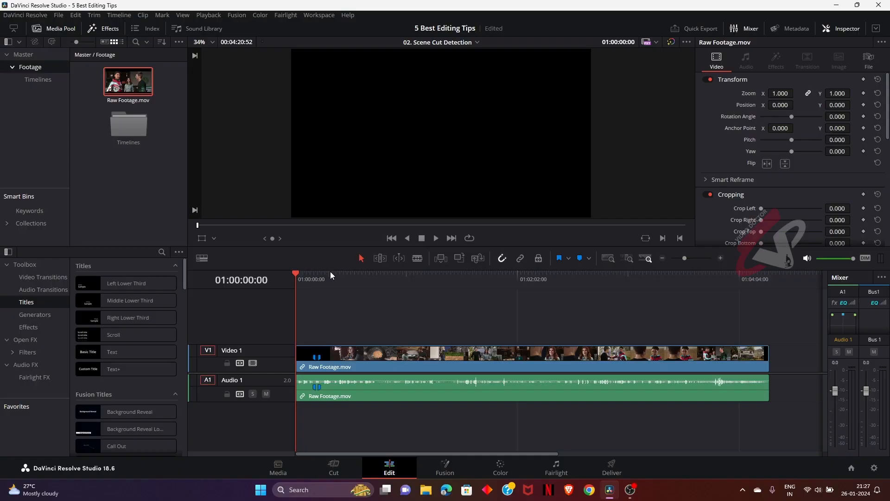
# Skim the uncut Raw Footage.mov clip in the 02. Scene Cut Detection timeline and run Detect Scene Cuts on it
pyautogui.click(741, 288)
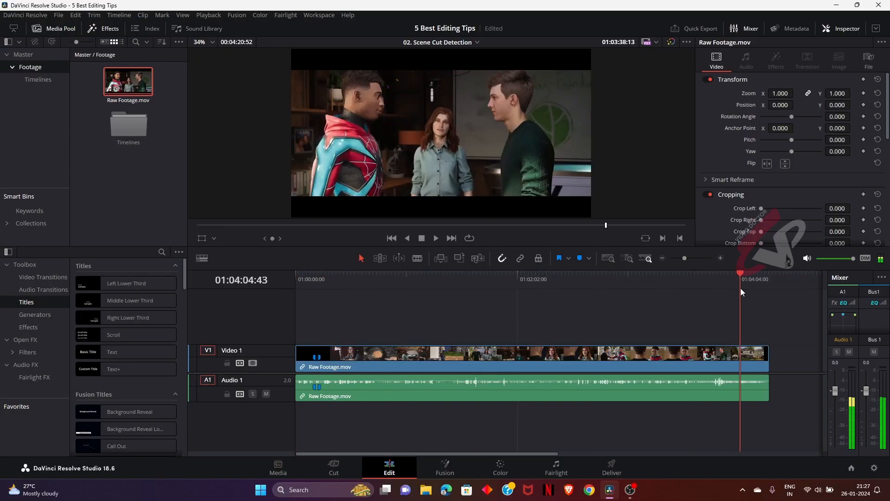
pyautogui.click(639, 296)
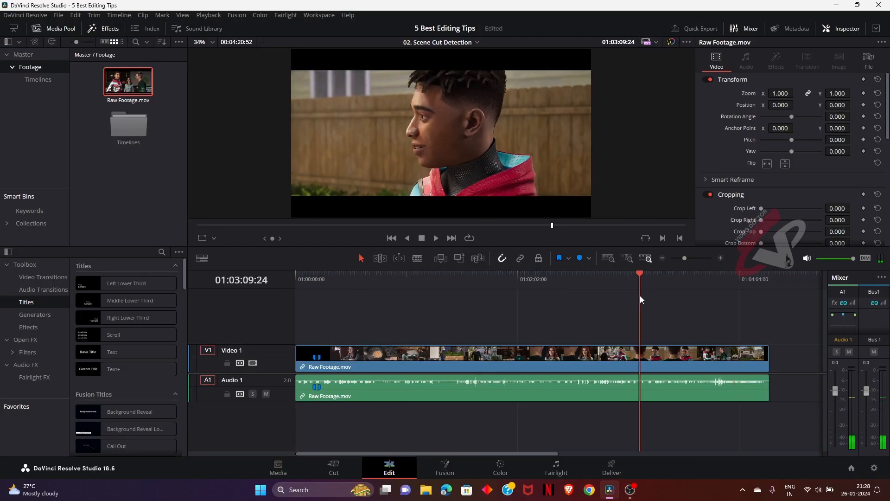
pyautogui.click(429, 355)
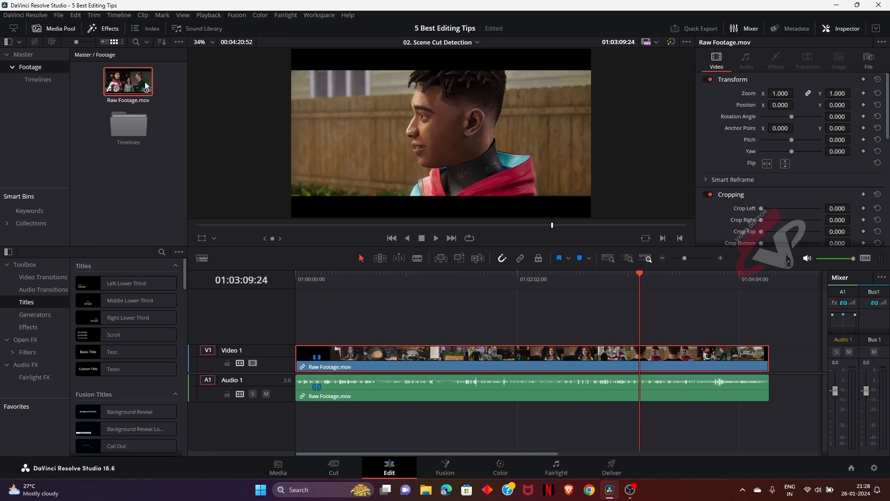
pyautogui.click(130, 16)
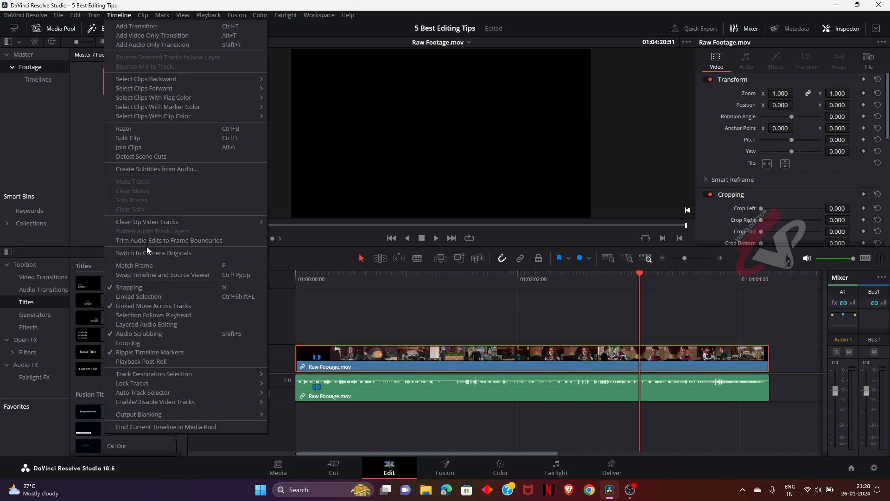
pyautogui.click(152, 157)
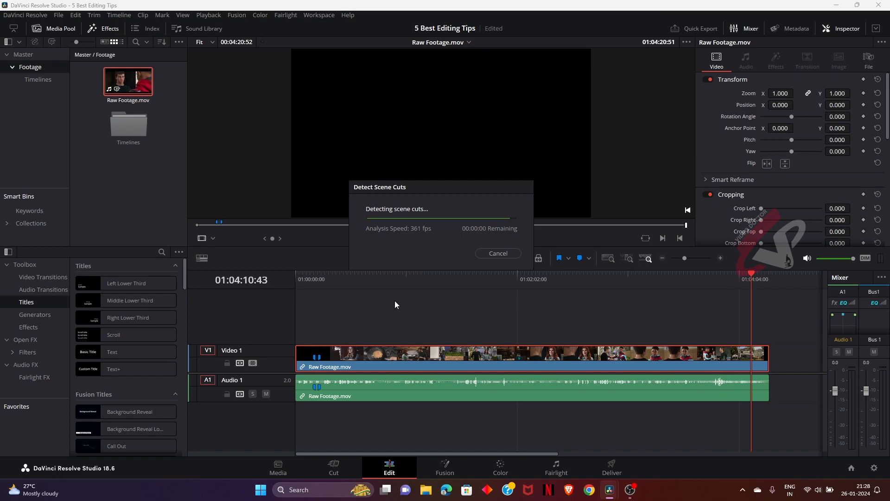
# Play and scrub through the timeline to review the detected scene cuts
pyautogui.press('space')
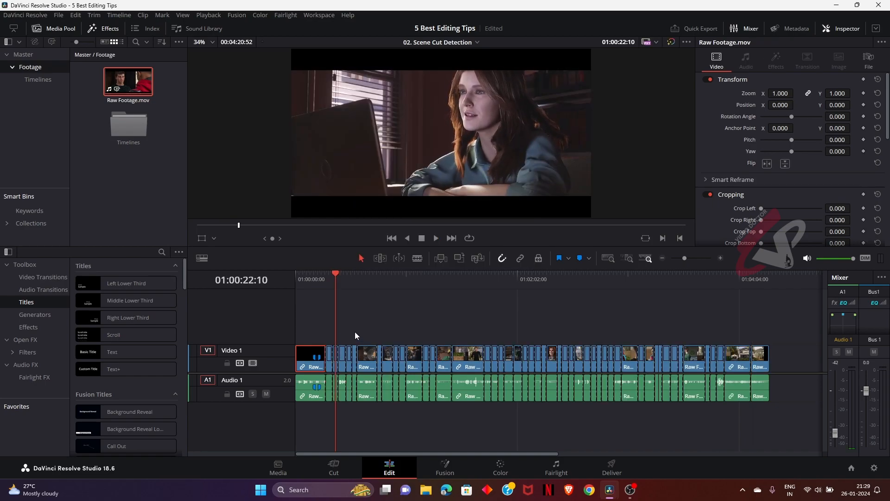
pyautogui.hotkey('shift', 'z')
pyautogui.moveTo(605, 290); pyautogui.dragTo(770, 282)
pyautogui.hotkey('shift', 'z')
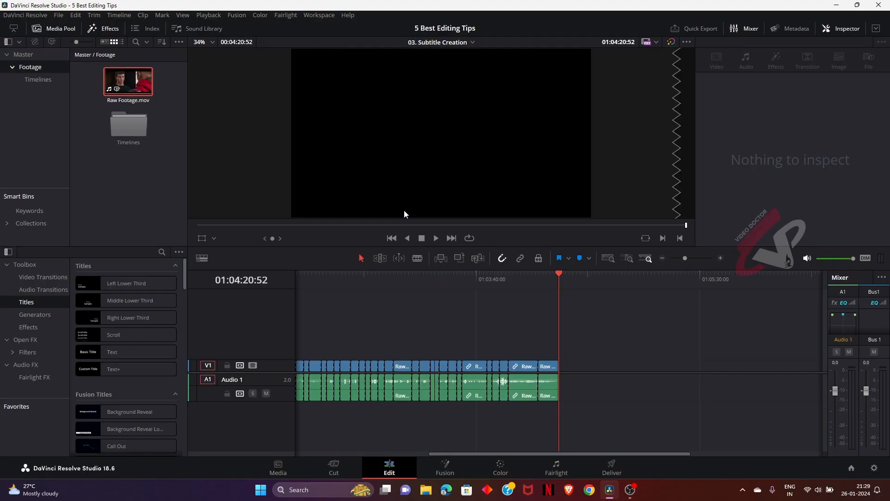
# Fit the 03. Subtitle Creation timeline in view, skim its clips and create subtitles from its audio
pyautogui.click(455, 279)
pyautogui.hotkey('shift', 'z')
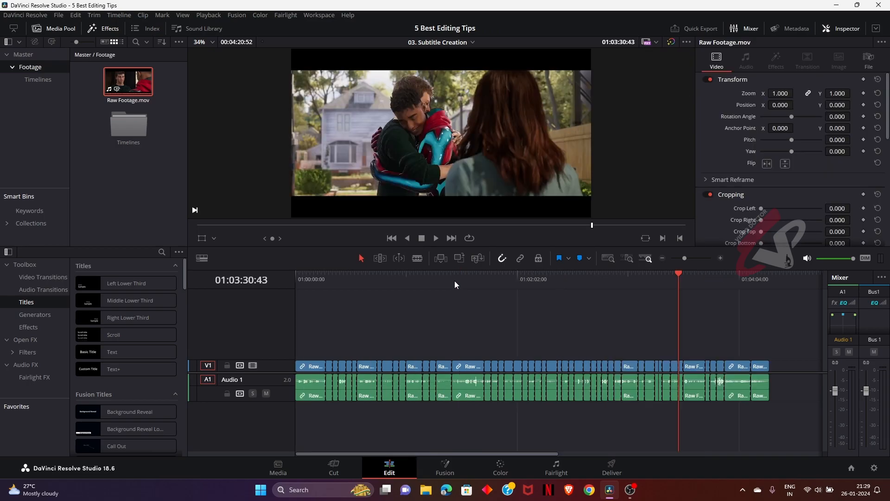
pyautogui.moveTo(454, 280); pyautogui.dragTo(582, 299)
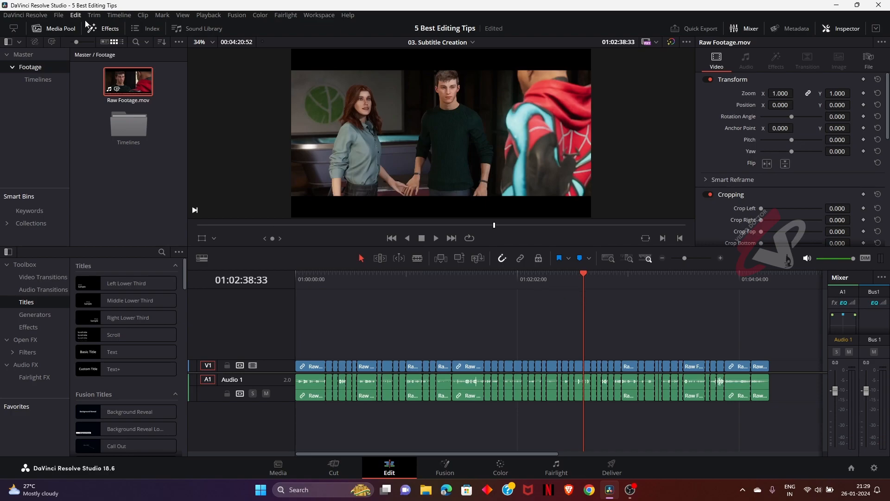
pyautogui.click(119, 14)
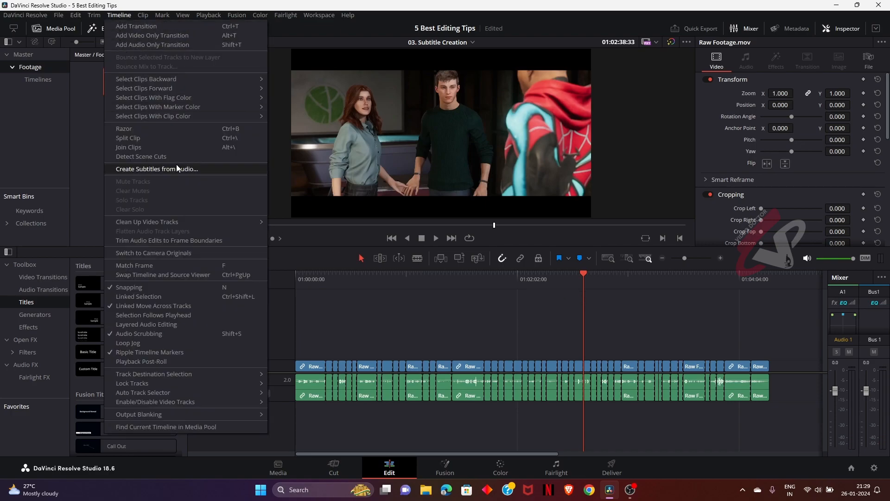
pyautogui.click(153, 169)
pyautogui.click(466, 277)
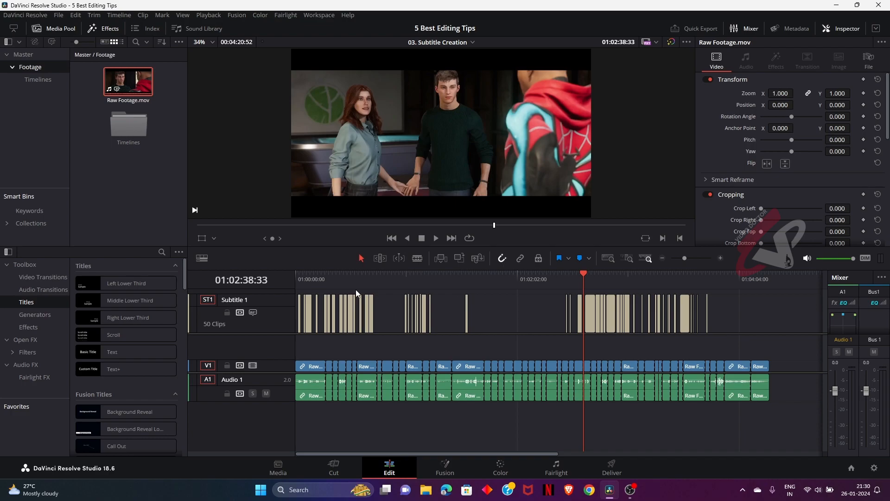
# Play the opening of the timeline up close to check the generated subtitles against the audio
pyautogui.click(308, 276)
pyautogui.press('space')
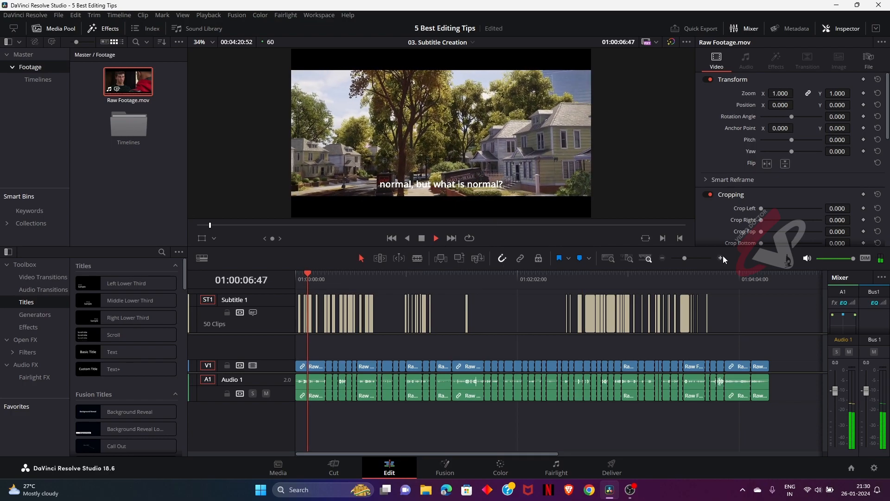
pyautogui.click(722, 257)
pyautogui.click(721, 257)
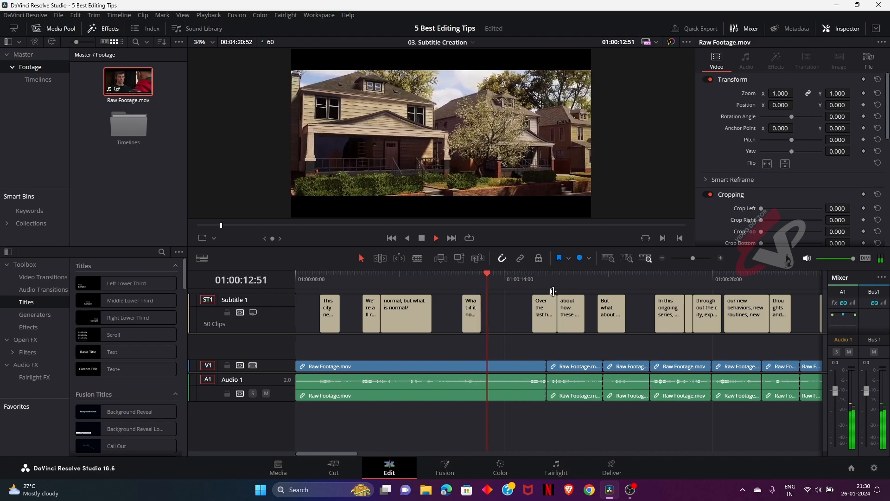
pyautogui.press('space')
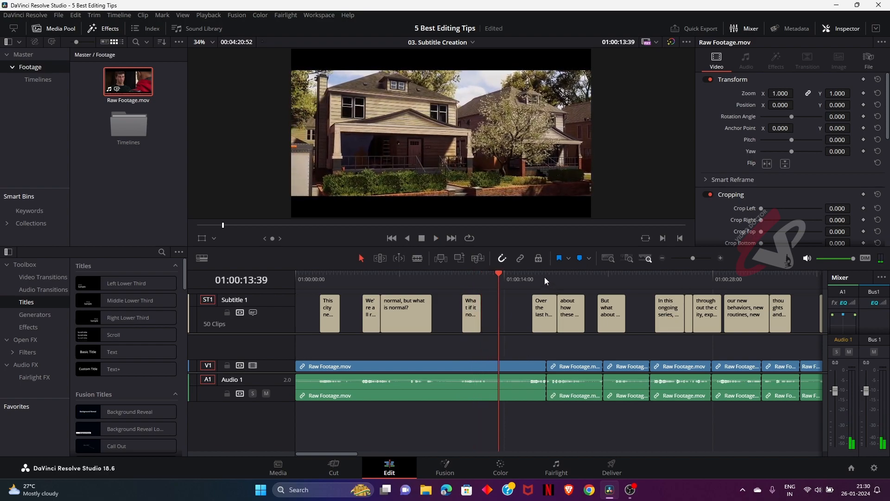
# Set the Subtitle 1 track's font to Arial and adjust its text size while previewing "Over the last half hour, I've talked"
pyautogui.click(276, 316)
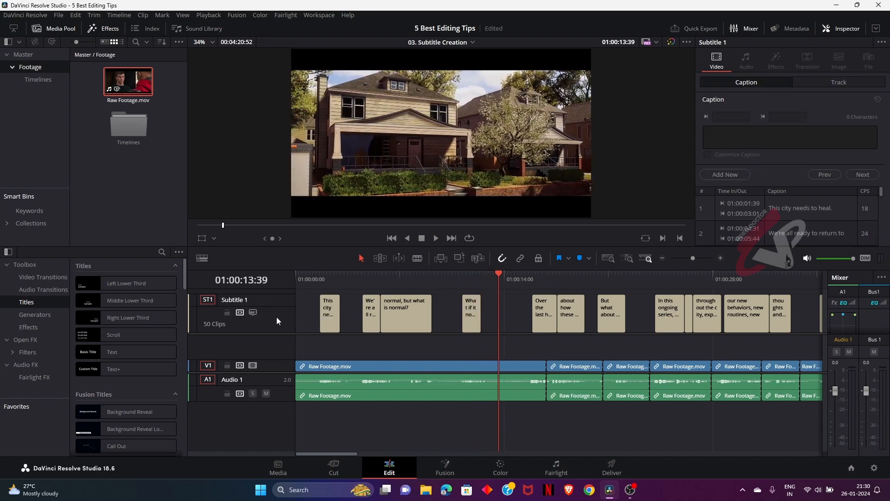
pyautogui.click(839, 82)
pyautogui.moveTo(839, 160); pyautogui.dragTo(825, 161)
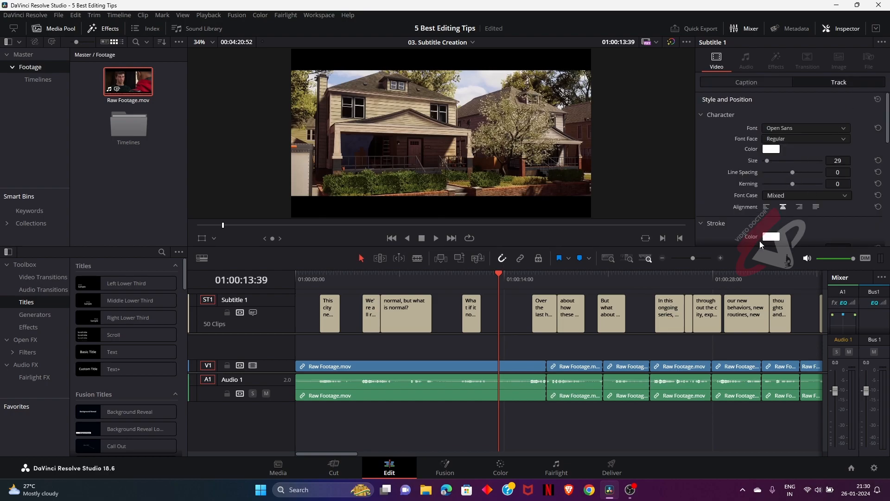
pyautogui.click(546, 273)
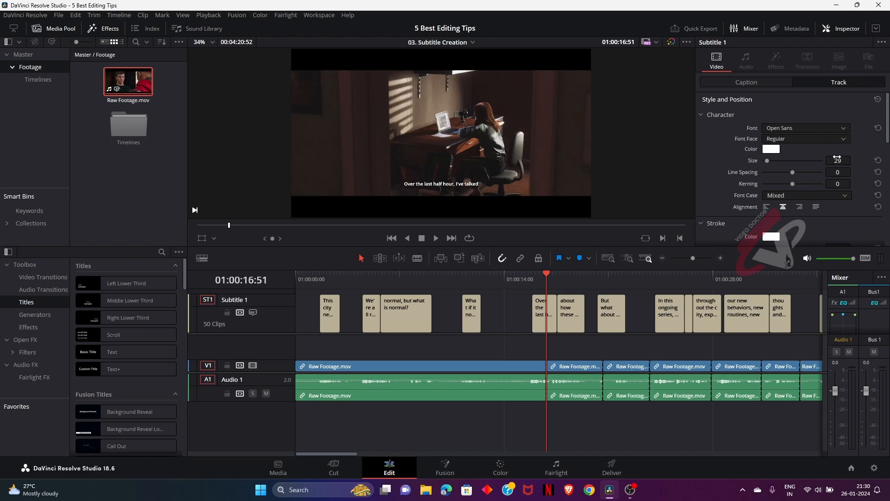
pyautogui.click(810, 129)
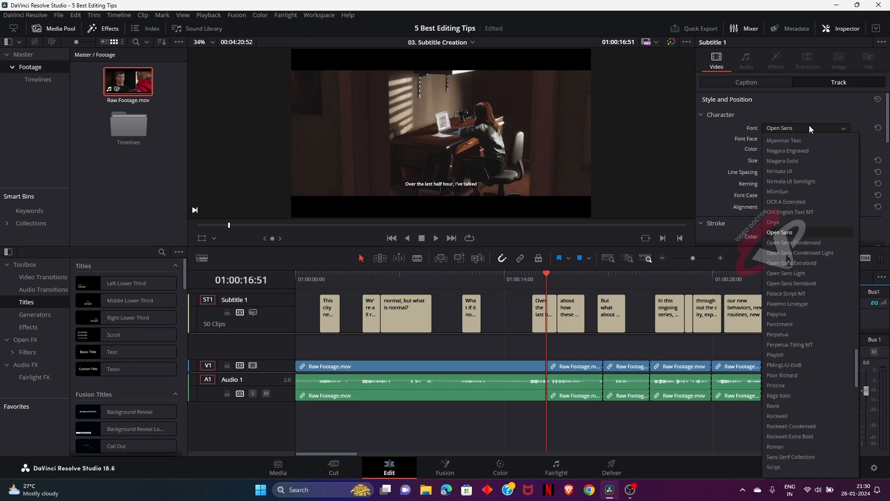
pyautogui.press('a')
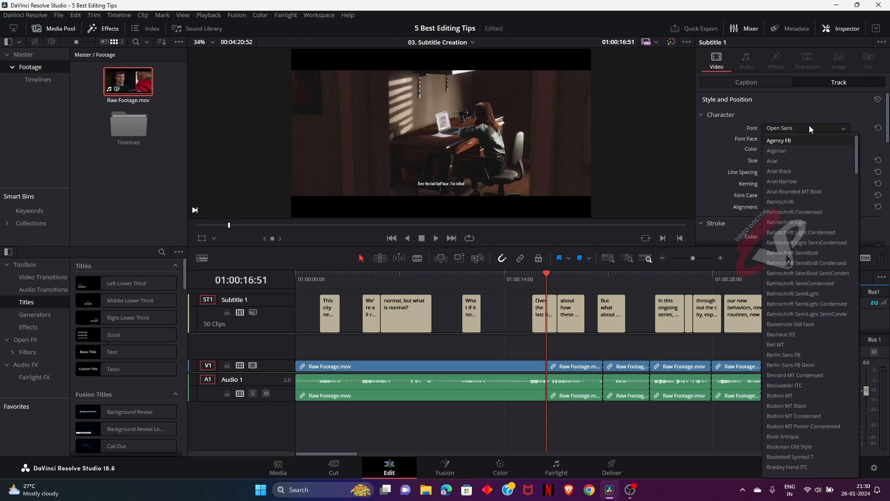
pyautogui.click(802, 160)
pyautogui.moveTo(854, 160); pyautogui.dragTo(863, 160)
# Enable the subtitle track's background with an outline width of 4 and a corner radius of 0.115
pyautogui.scroll(-3, 761, 235)
pyautogui.scroll(-2, 750, 221)
pyautogui.scroll(-2, 717, 197)
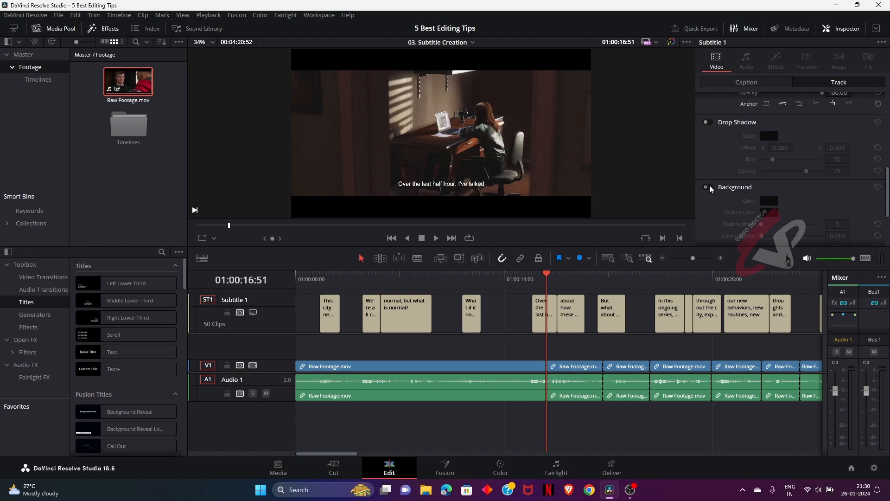
pyautogui.click(706, 187)
pyautogui.scroll(-1, 710, 189)
pyautogui.moveTo(762, 196)
pyautogui.mouseDown()
pyautogui.moveTo(780, 207)
pyautogui.moveTo(768, 207)
pyautogui.mouseUp()
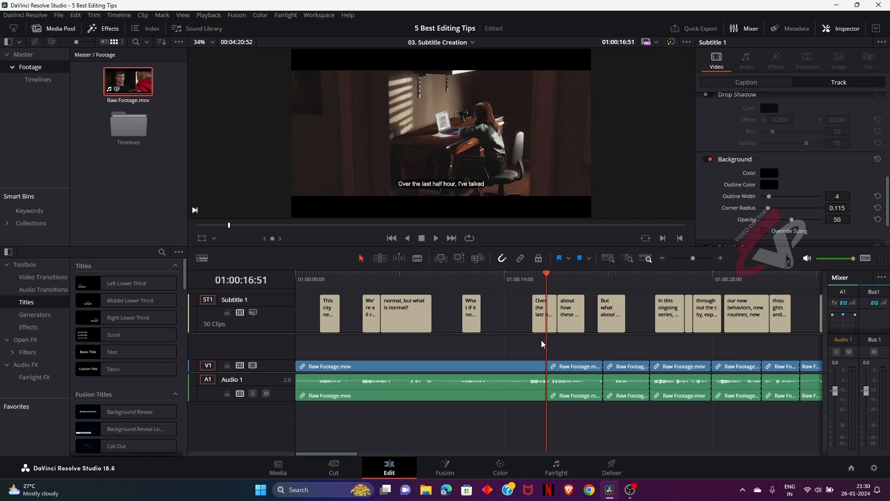
# Check the styled subtitles at several other points of the timeline
pyautogui.click(639, 276)
pyautogui.click(716, 281)
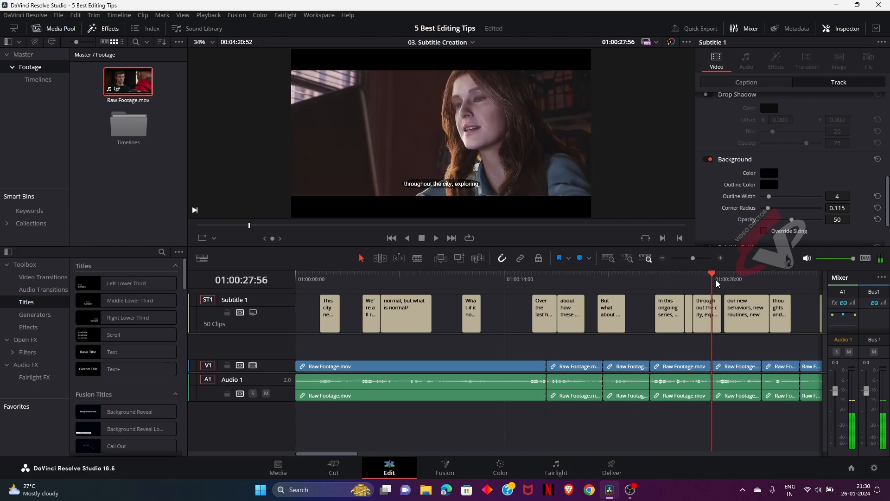
pyautogui.hotkey('shift', 'z')
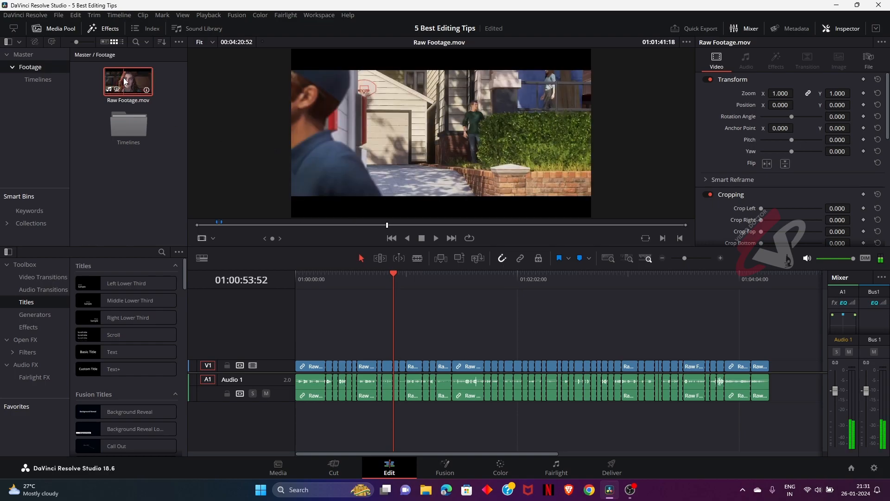
# Turn off project settings for the 04. Auto Reframe timeline and set its resolution to 1080 x 1080
pyautogui.doubleClick(127, 124)
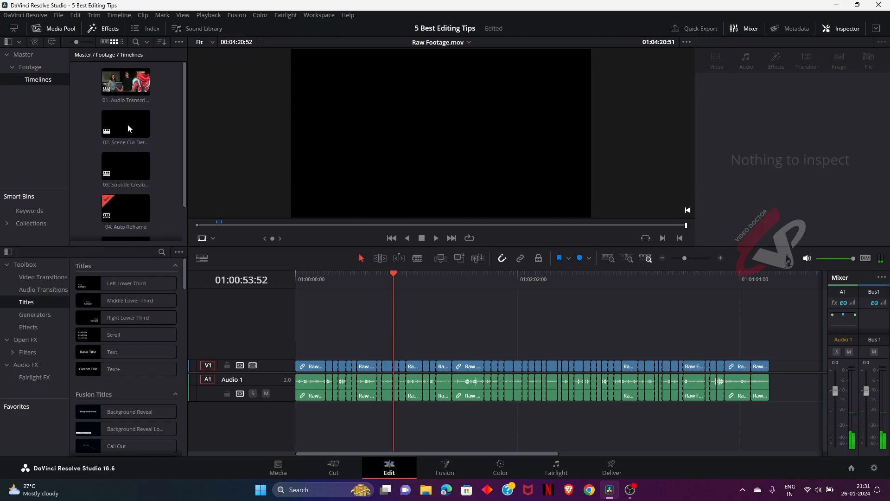
pyautogui.rightClick(124, 213)
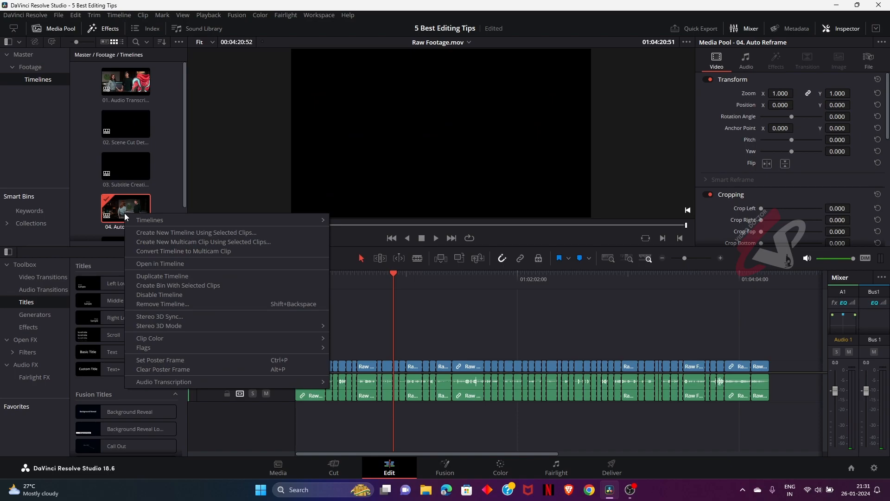
pyautogui.moveTo(164, 223)
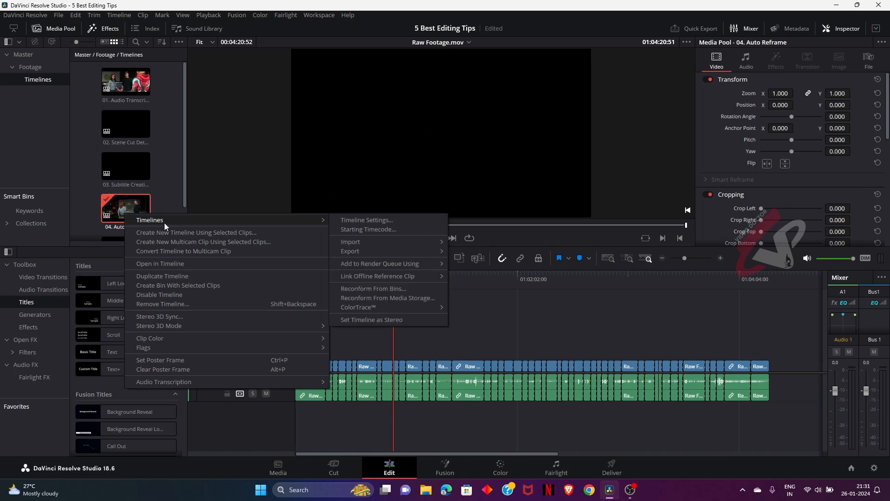
pyautogui.click(399, 220)
pyautogui.click(340, 331)
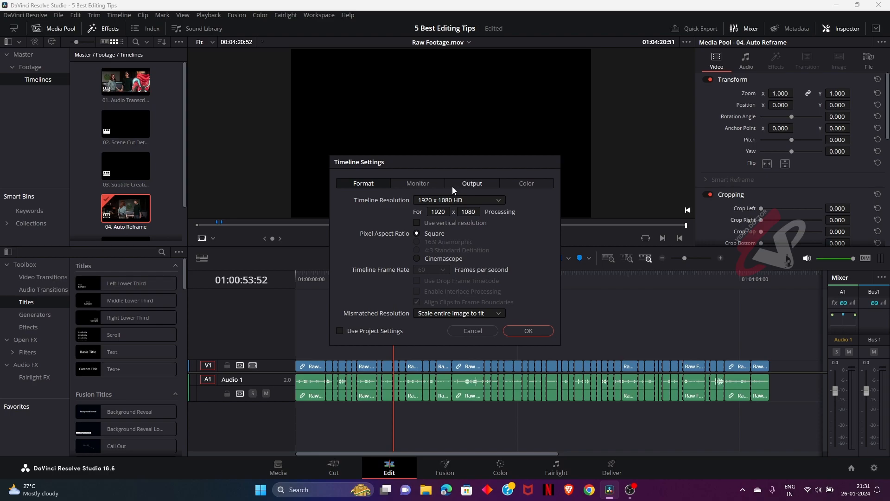
pyautogui.doubleClick(435, 212)
pyautogui.write('1080')
pyautogui.click(532, 332)
# Change the 04. Auto Reframe timeline's mismatched resolution handling so the footage fills the square frame with cropping
pyautogui.moveTo(393, 280); pyautogui.dragTo(352, 280)
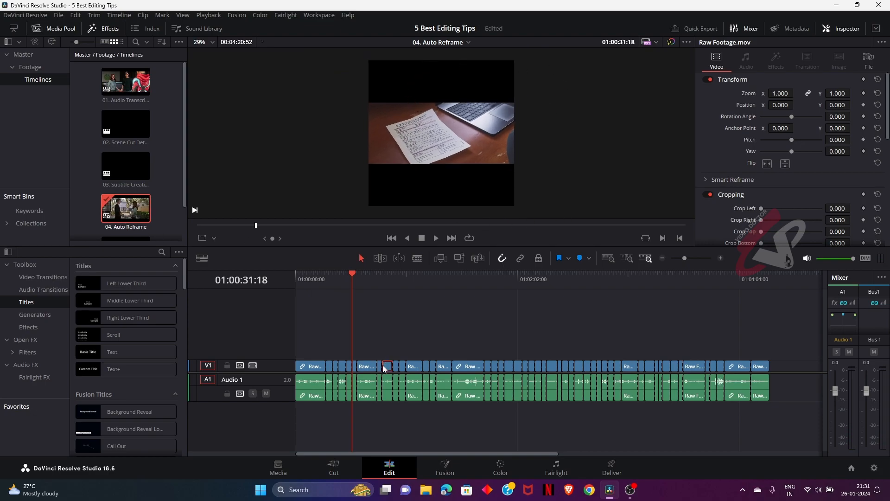
pyautogui.rightClick(119, 205)
pyautogui.moveTo(157, 216)
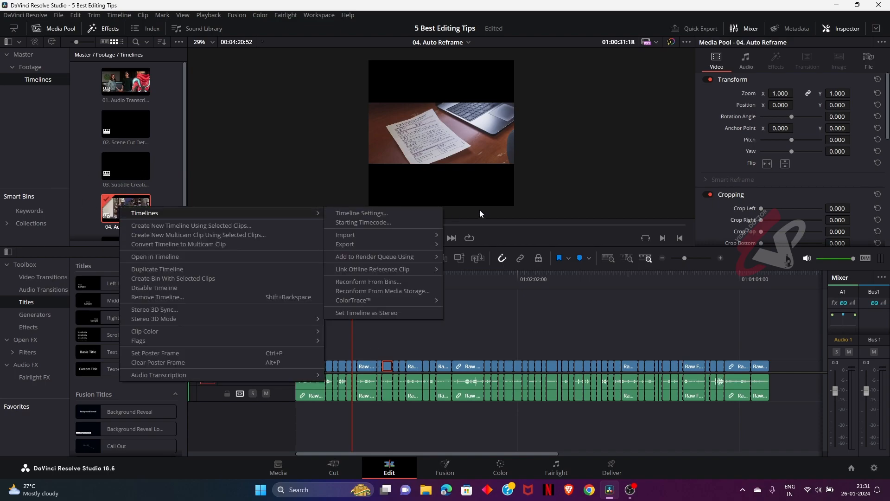
pyautogui.click(404, 212)
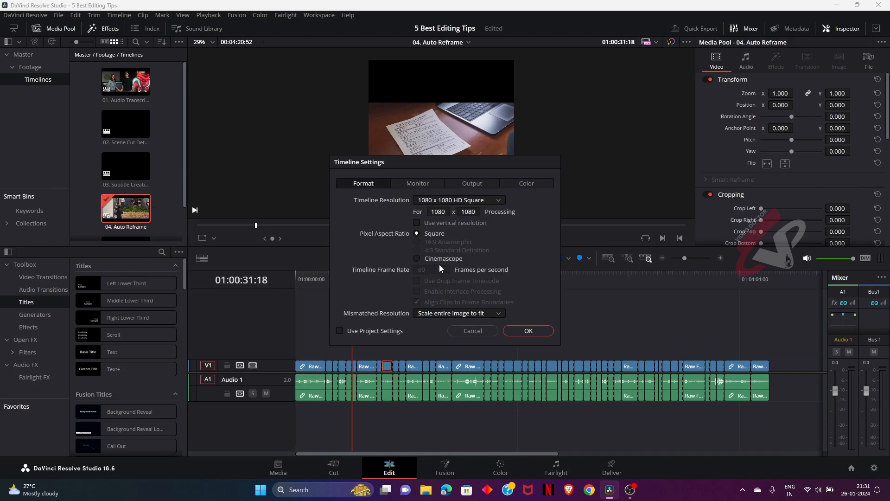
pyautogui.click(443, 313)
pyautogui.click(441, 337)
pyautogui.click(517, 331)
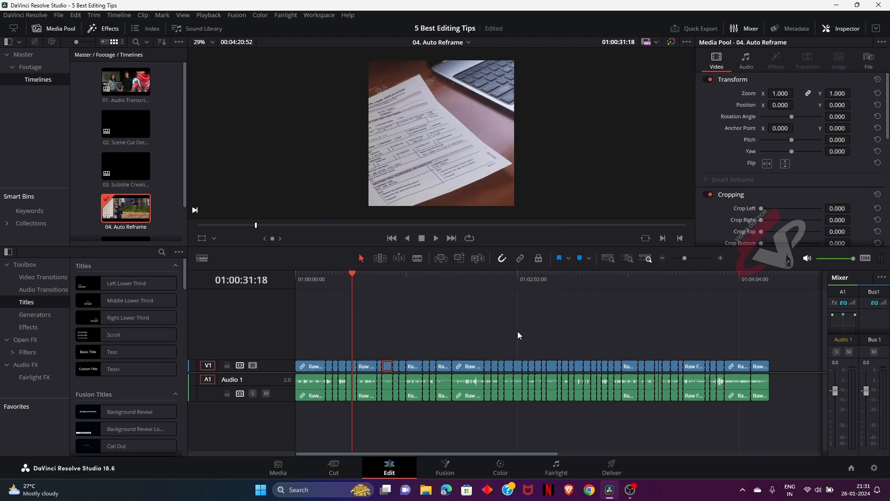
# Check the square framing at several early points of the timeline and play the start of the second clip
pyautogui.click(326, 278)
pyautogui.click(316, 276)
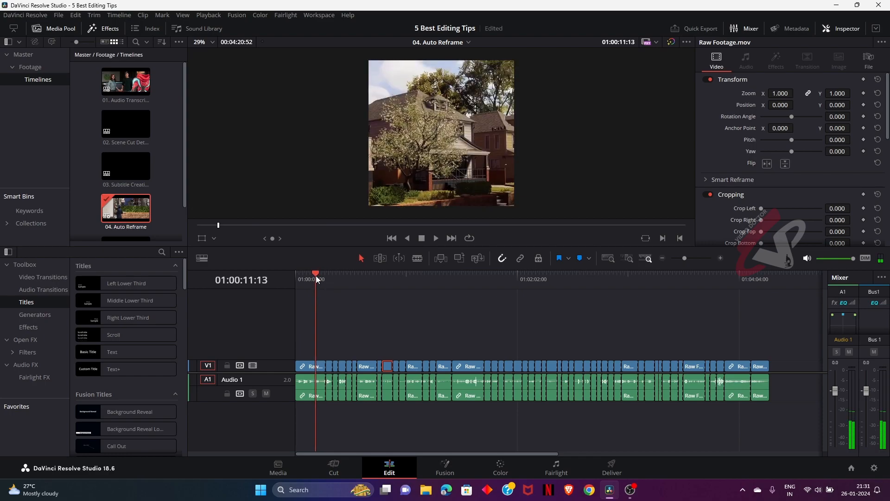
pyautogui.click(326, 279)
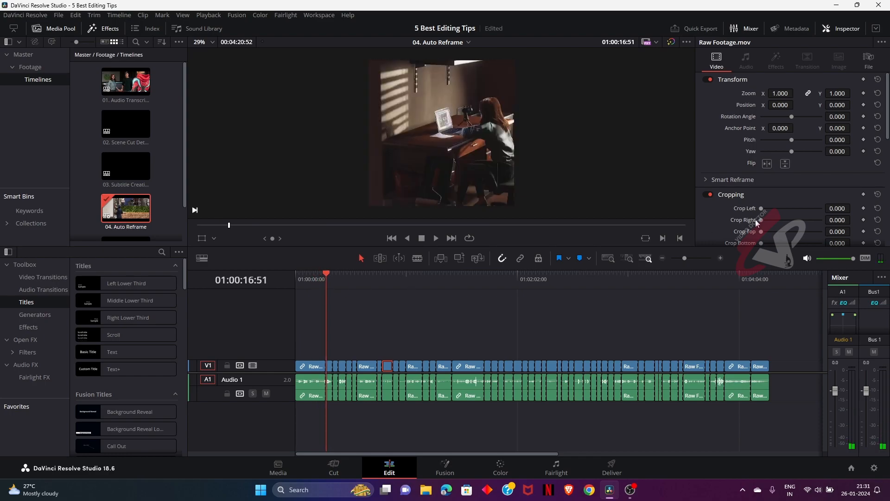
pyautogui.click(720, 258)
pyautogui.click(569, 368)
pyautogui.press('space')
pyautogui.press('space')
# Try shifting the second clip's horizontal position to about -99 to recentre the woman, and undo the shift
pyautogui.moveTo(777, 108); pyautogui.dragTo(782, 106)
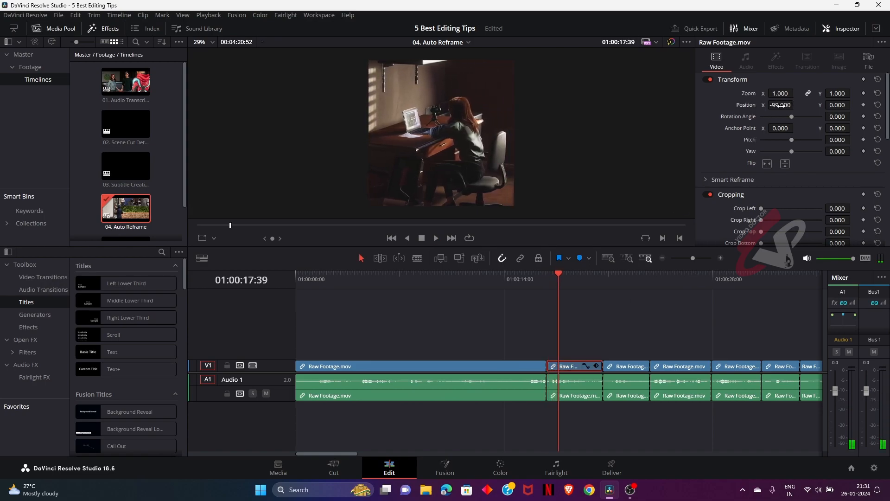
pyautogui.hotkey('ctrl', 'z')
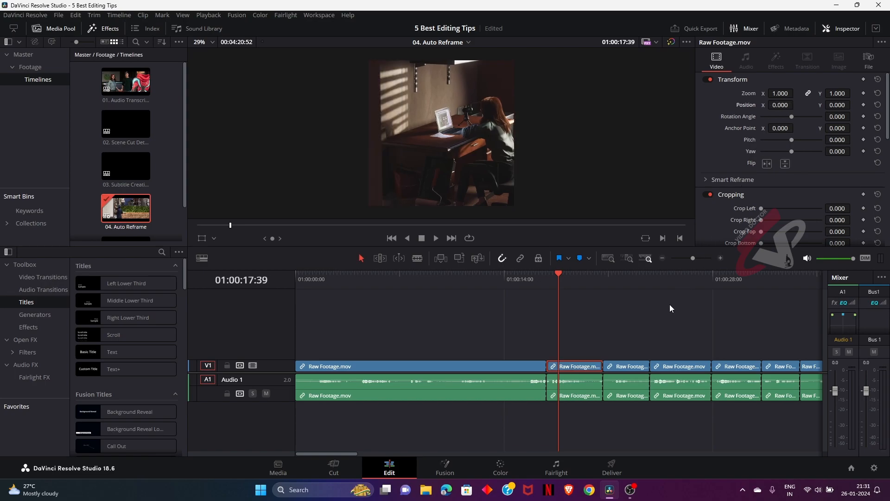
# Apply Smart Reframe to the second and third clips with the object of interest on Auto, and play back the framing
pyautogui.click(707, 180)
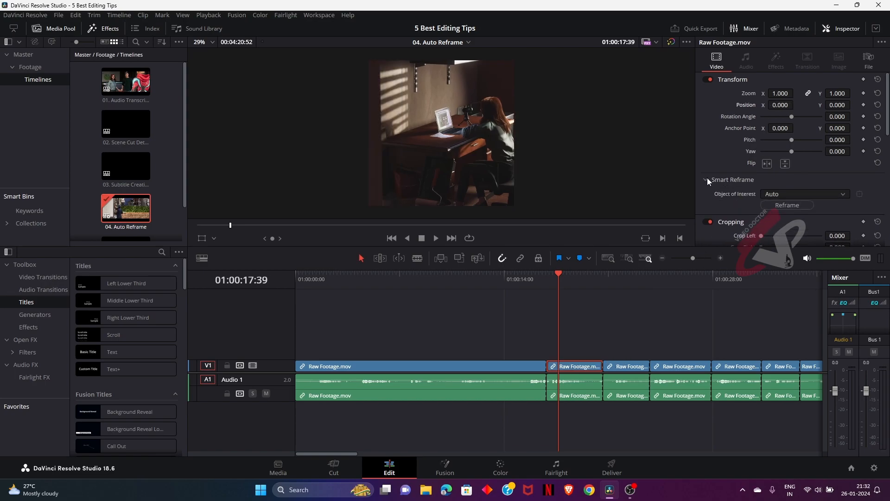
pyautogui.click(777, 205)
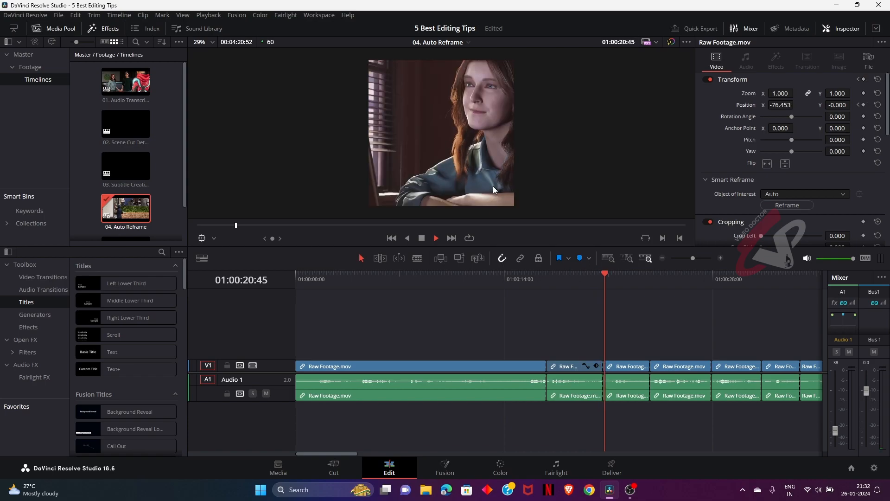
pyautogui.click(630, 367)
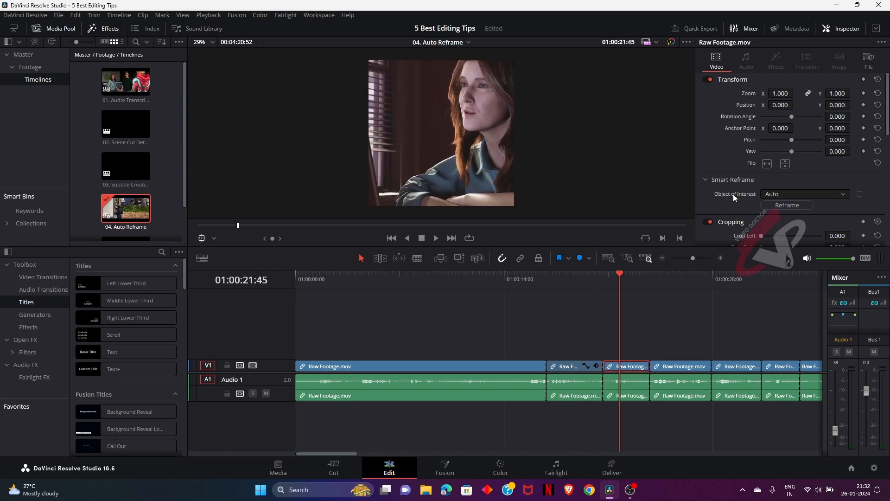
pyautogui.click(778, 205)
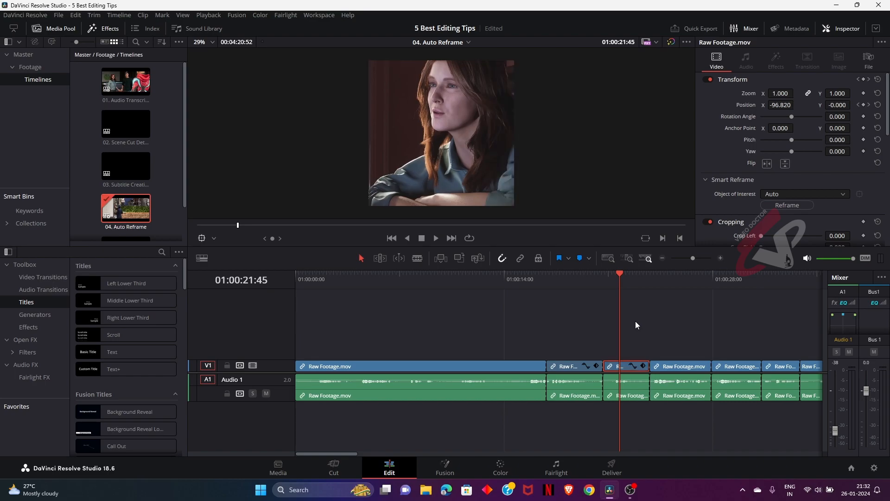
pyautogui.press('space')
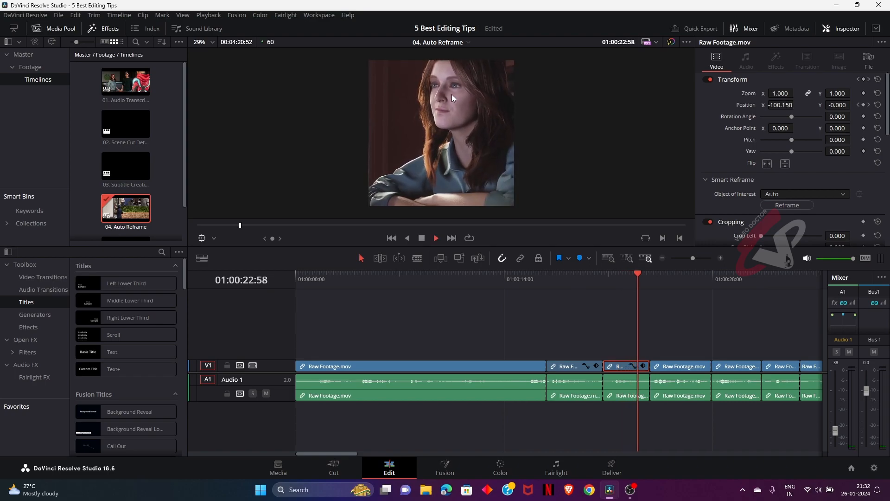
pyautogui.press('space')
# Smart Reframe the fourth clip using a Reference Point region placed over the laptop screen, and play it back
pyautogui.click(684, 367)
pyautogui.click(780, 193)
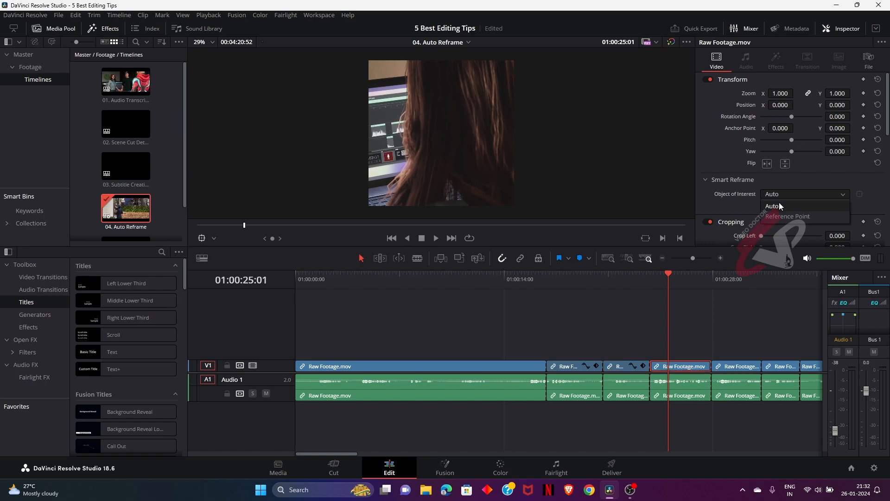
pyautogui.click(779, 218)
pyautogui.moveTo(447, 159); pyautogui.dragTo(376, 158)
pyautogui.click(765, 205)
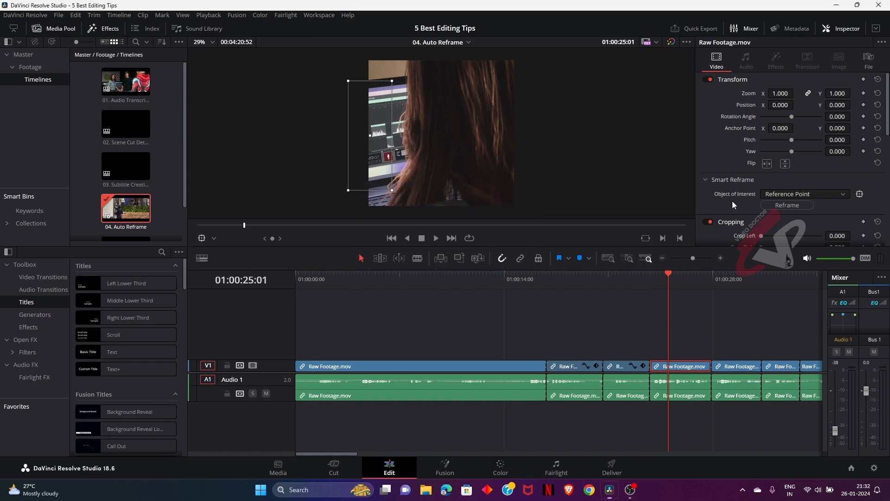
pyautogui.press('space')
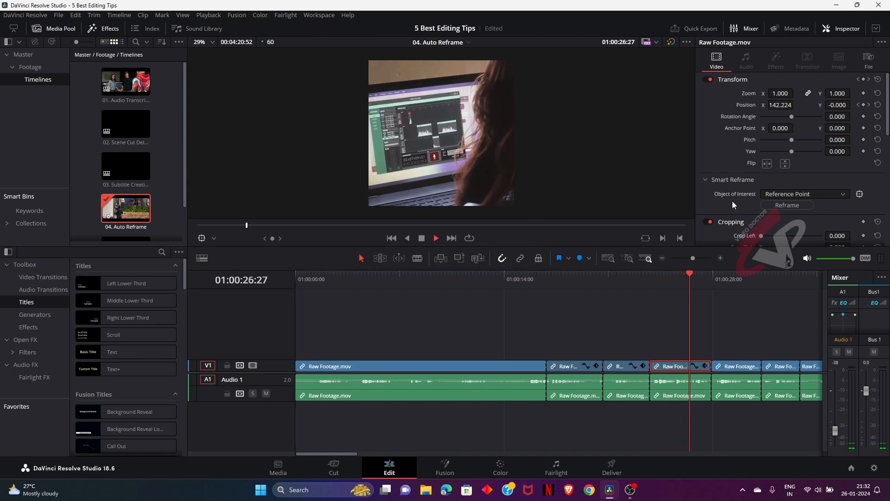
pyautogui.press('space')
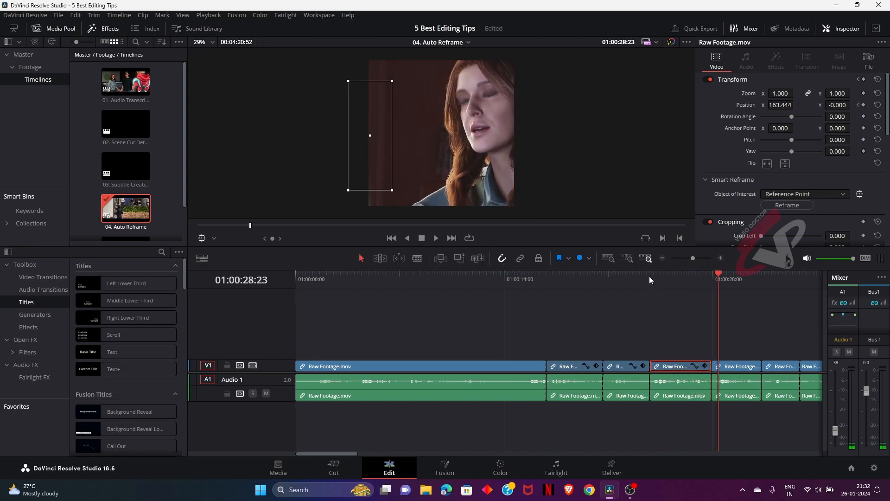
# Apply Smart Reframe to all the remaining clips from the fifth clip to the end of the timeline
pyautogui.click(663, 257)
pyautogui.click(661, 257)
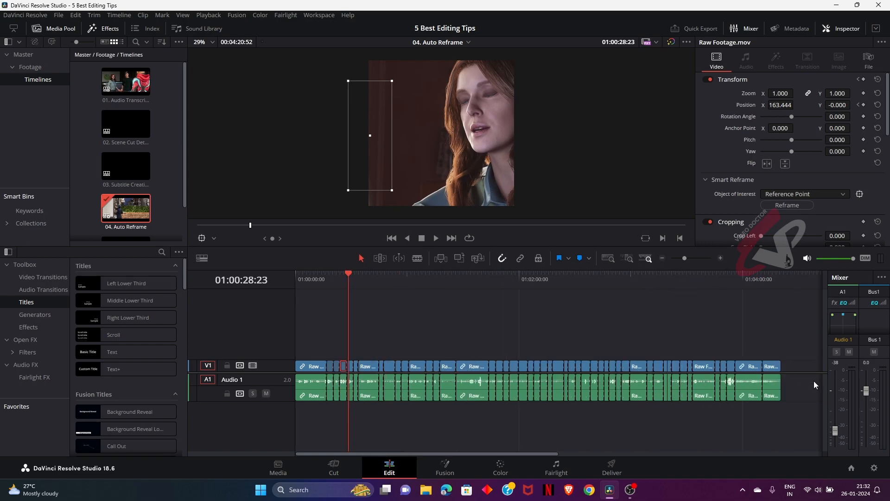
pyautogui.moveTo(788, 349); pyautogui.dragTo(354, 381)
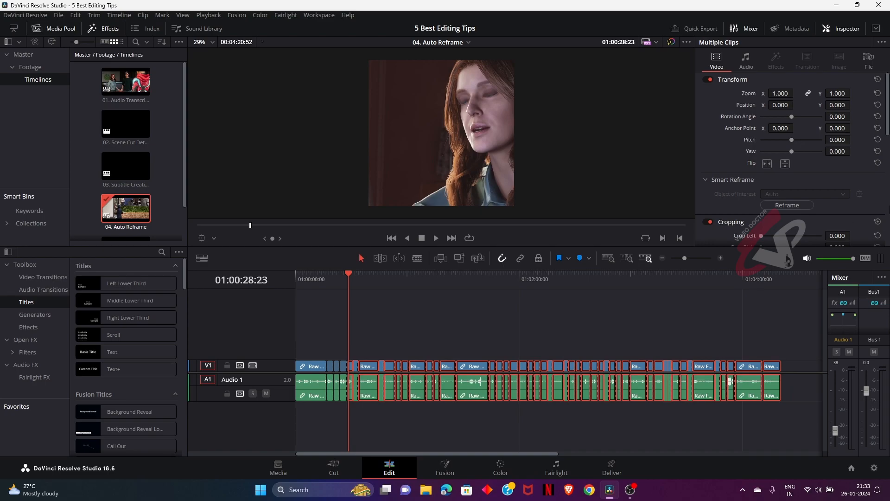
pyautogui.click(789, 205)
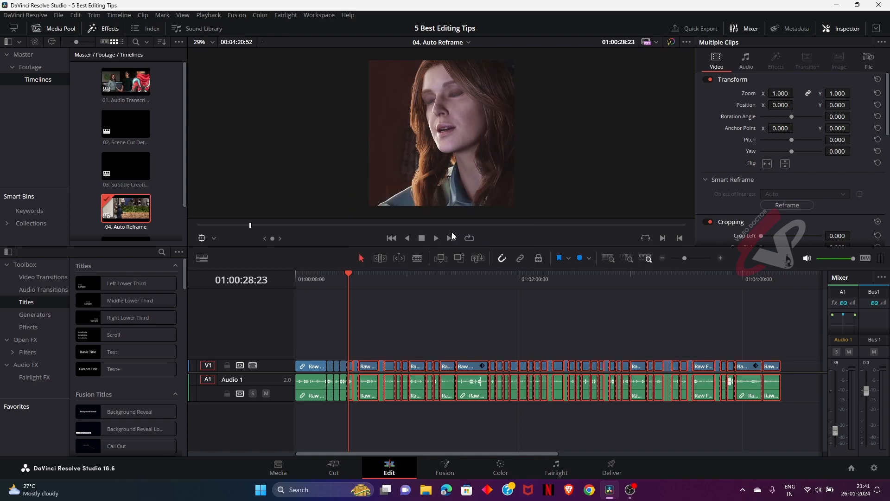
# Play back the batch-reframed clips up close to check that the subject stays in the square frame
pyautogui.press('space')
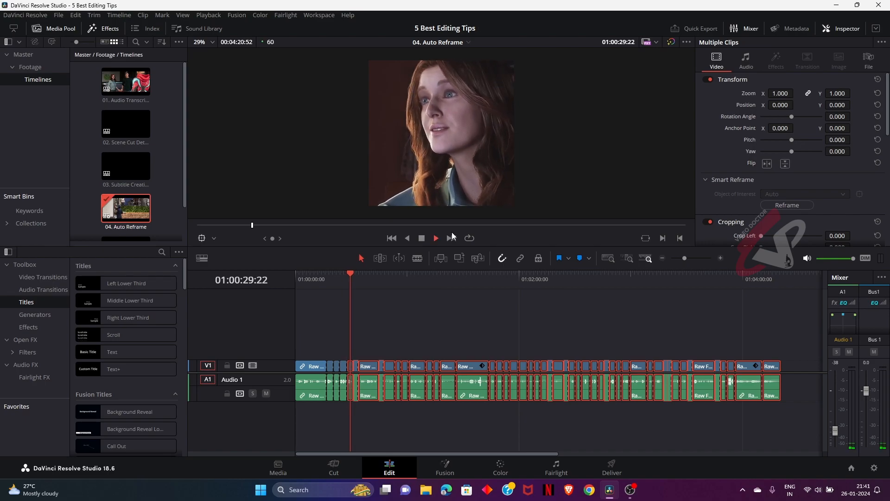
pyautogui.click(721, 257)
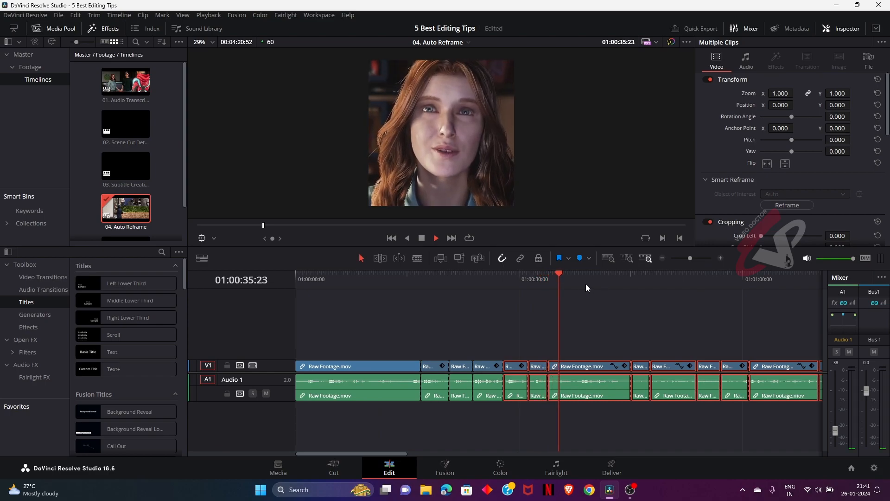
pyautogui.click(610, 336)
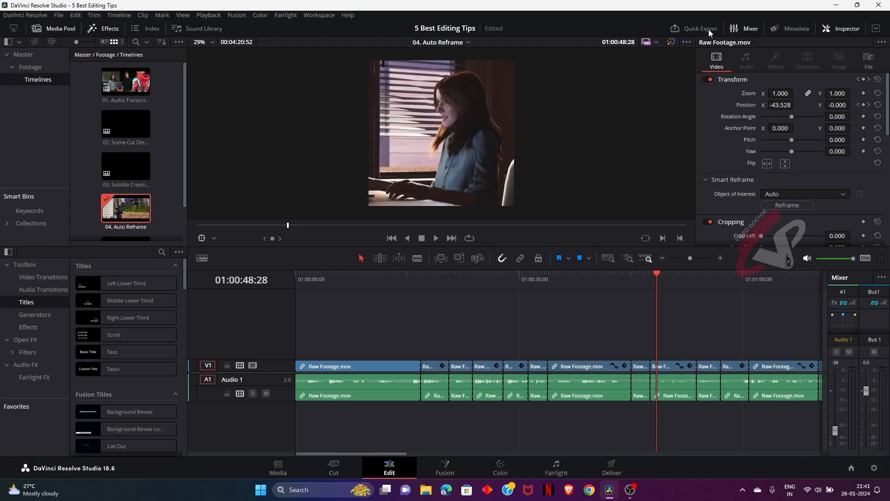
# Quick Export the timeline with the H.264 Master preset as 04. Auto Reframe into the Documents > Video Doctor folder
pyautogui.click(700, 29)
pyautogui.moveTo(568, 148); pyautogui.dragTo(575, 116)
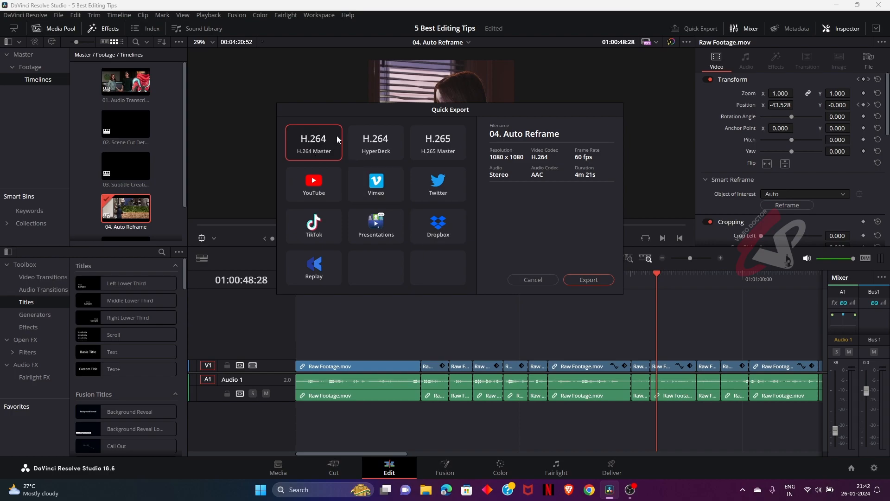
pyautogui.click(585, 279)
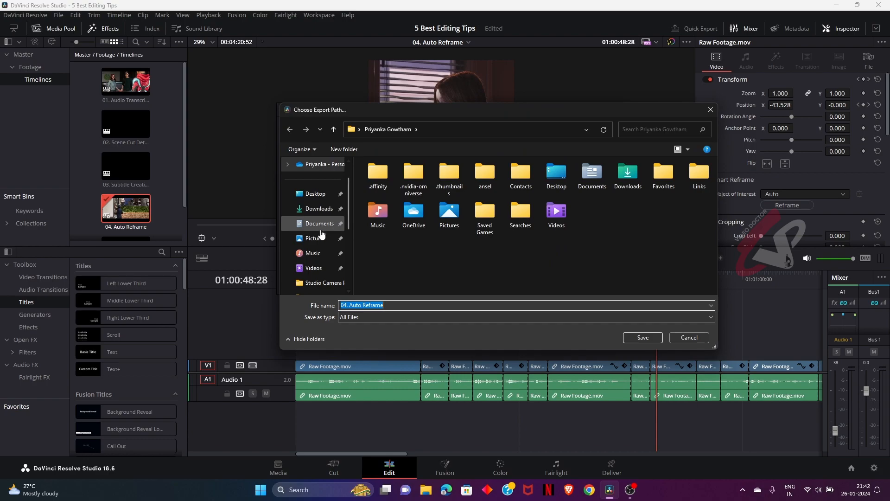
pyautogui.click(319, 224)
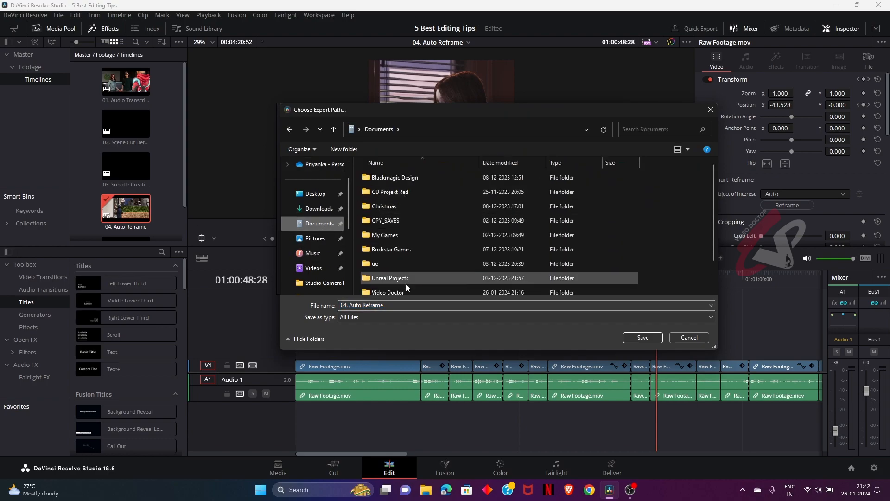
pyautogui.scroll(-1, 410, 289)
pyautogui.doubleClick(419, 259)
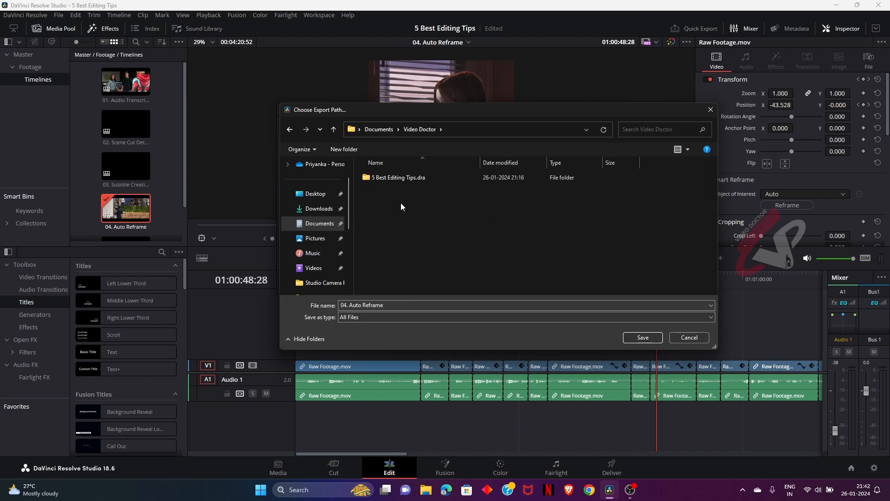
pyautogui.click(643, 338)
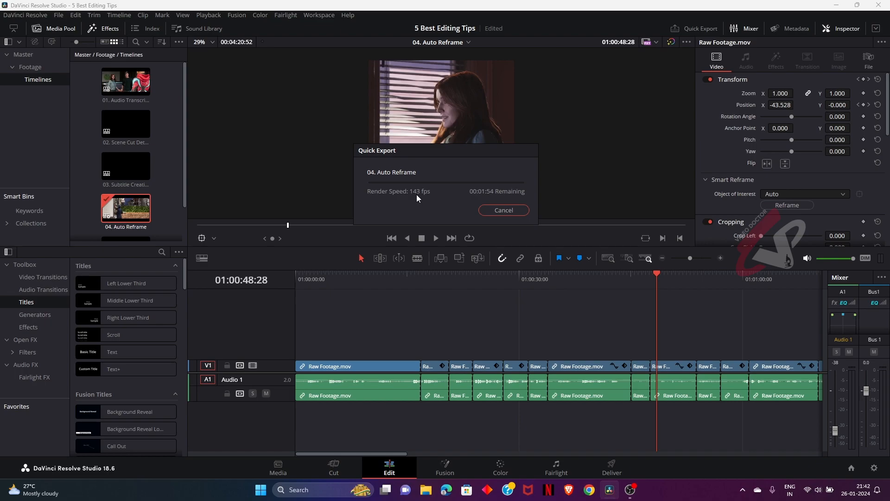
pyautogui.moveTo(429, 152); pyautogui.dragTo(432, 166)
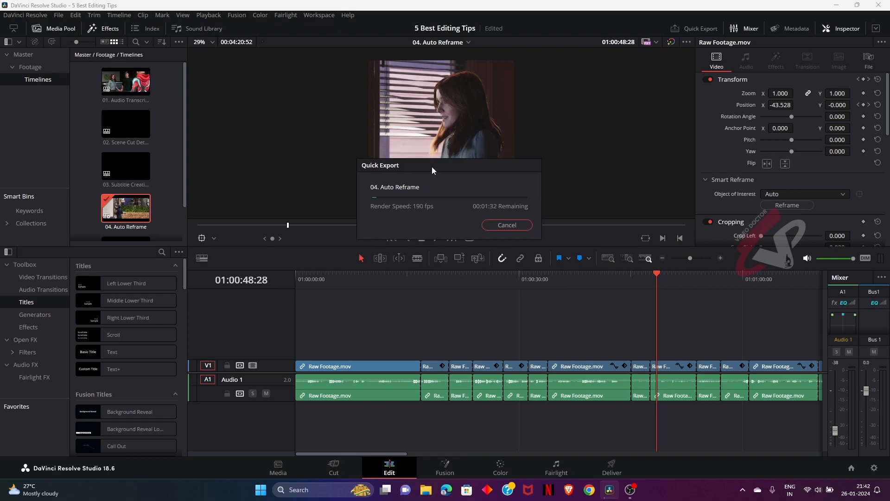